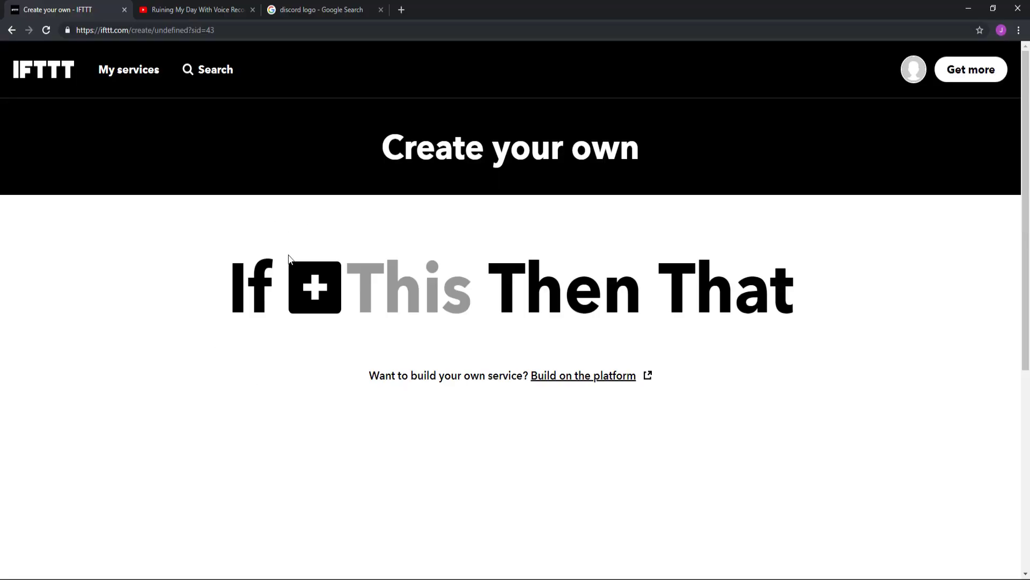
- Choose Google Assistant as the trigger service with the "Say a phrase with a text ingredient" trigger
click(358, 302)
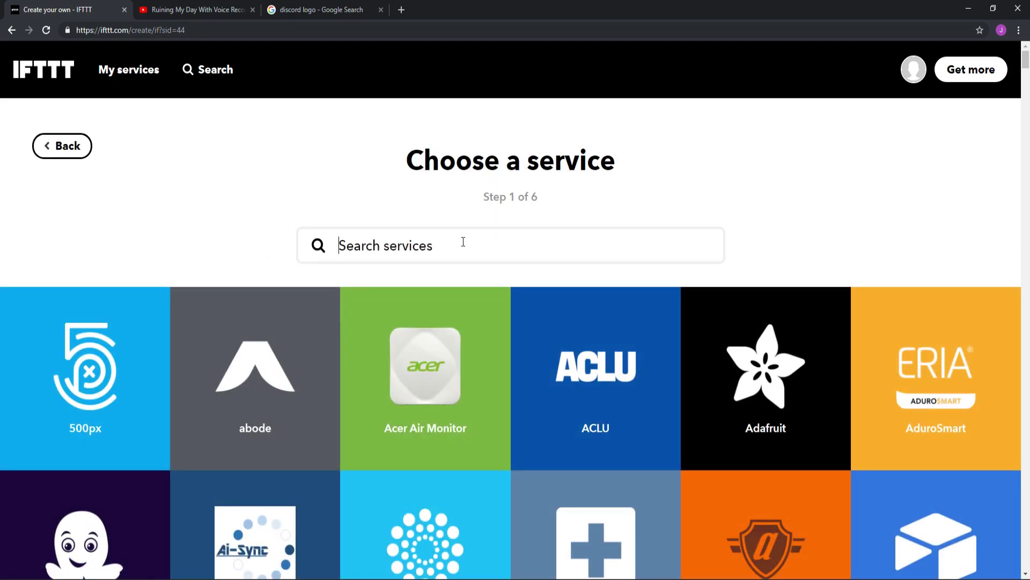
text(googl)
click(147, 334)
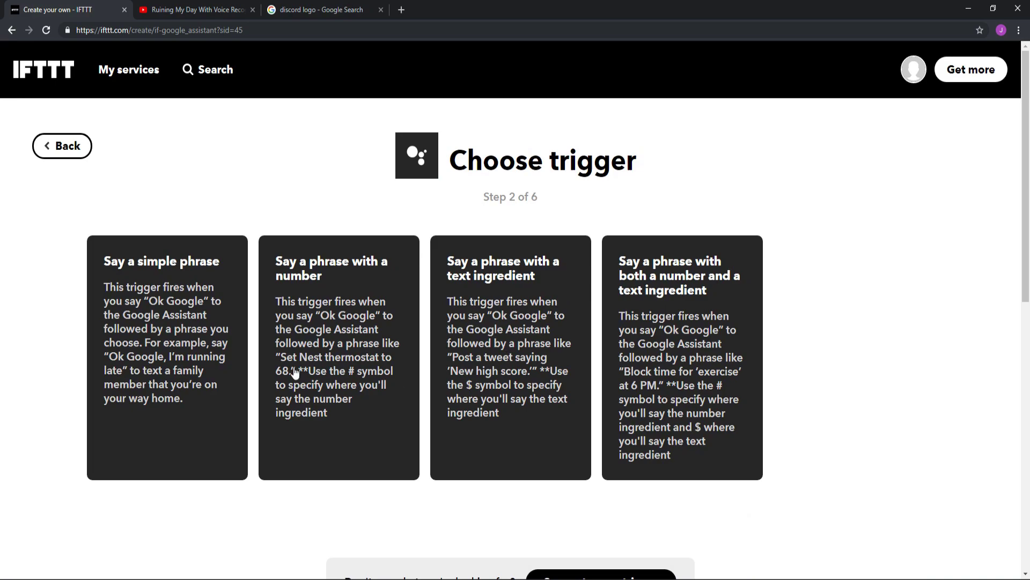
click(505, 374)
- Enter "Open Wikipedia page on $" as the phrase to say, correcting the spelling of Wikipedia
click(506, 280)
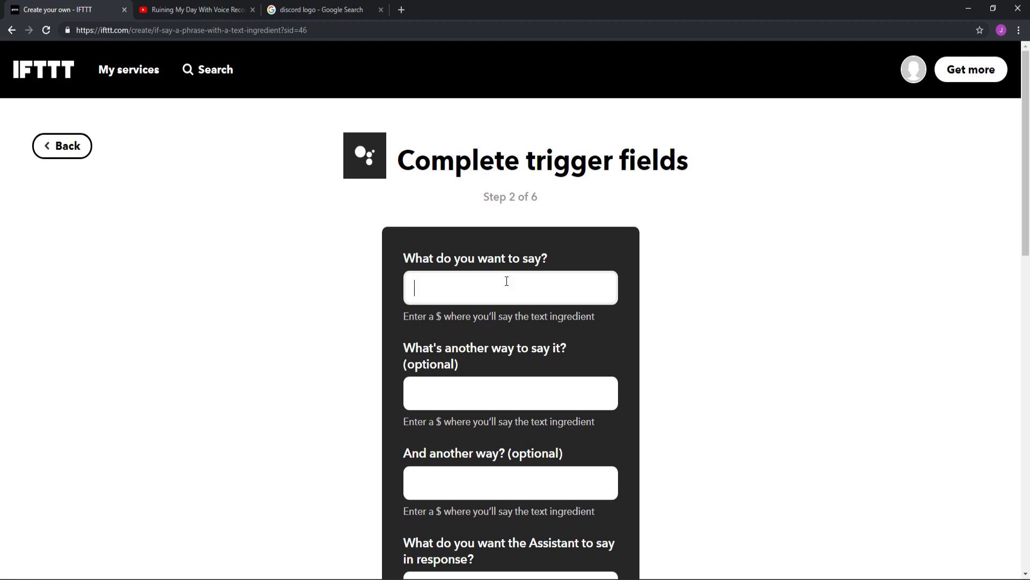
text(Open wikipedia)
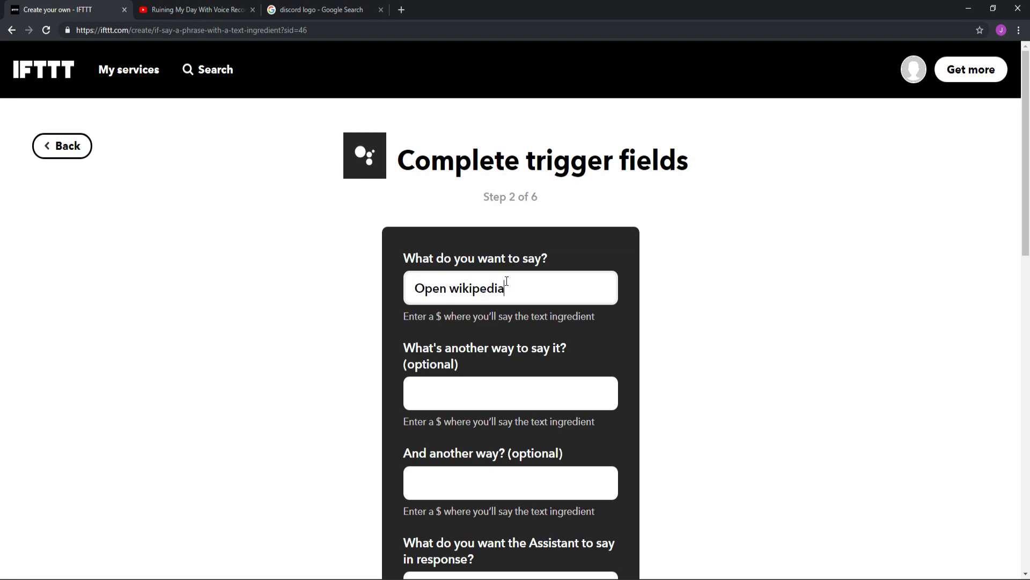
text( page on $)
scroll(506, 281, down, 2)
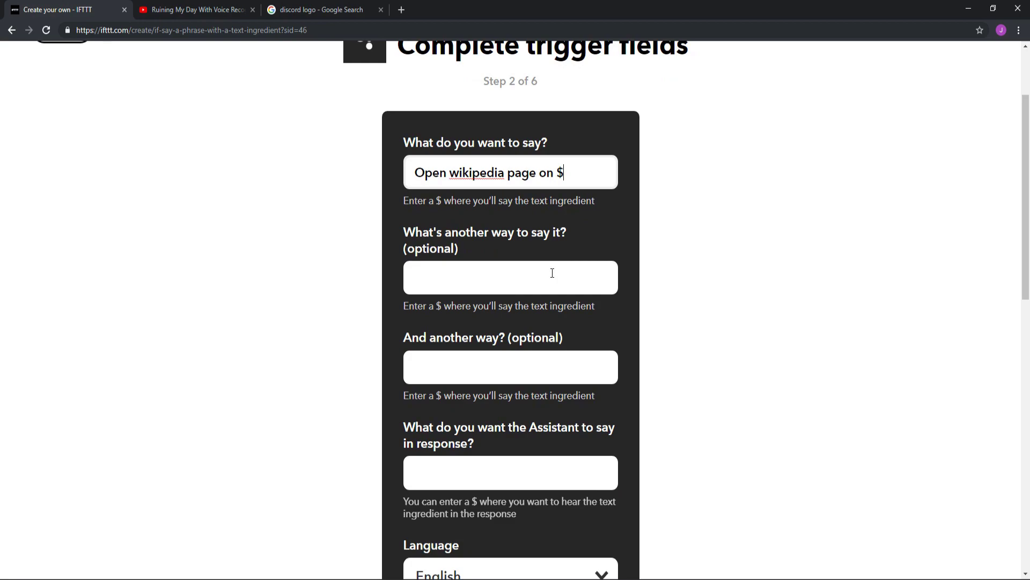
click(501, 278)
click(493, 359)
click(486, 276)
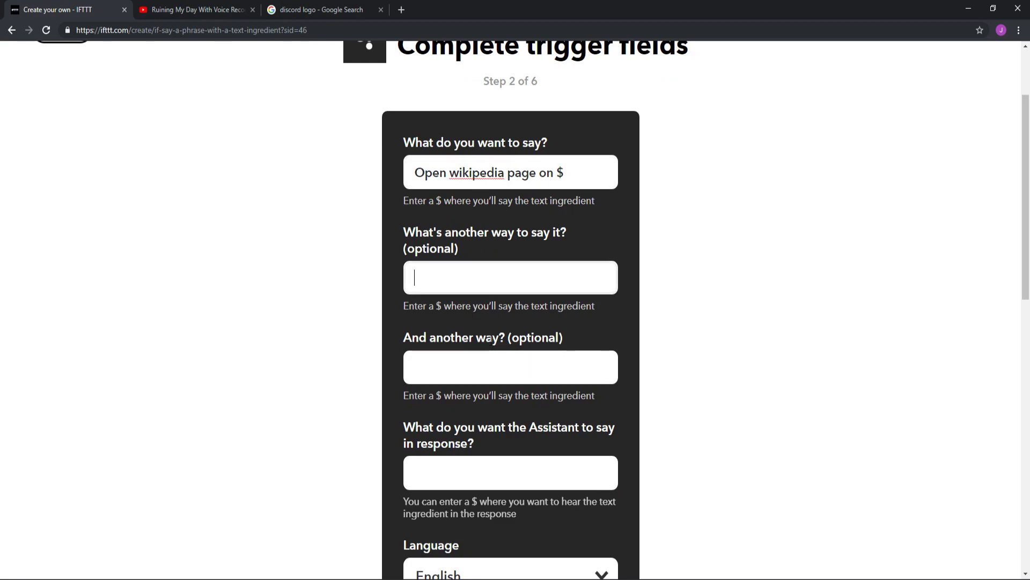
click(486, 365)
click(476, 274)
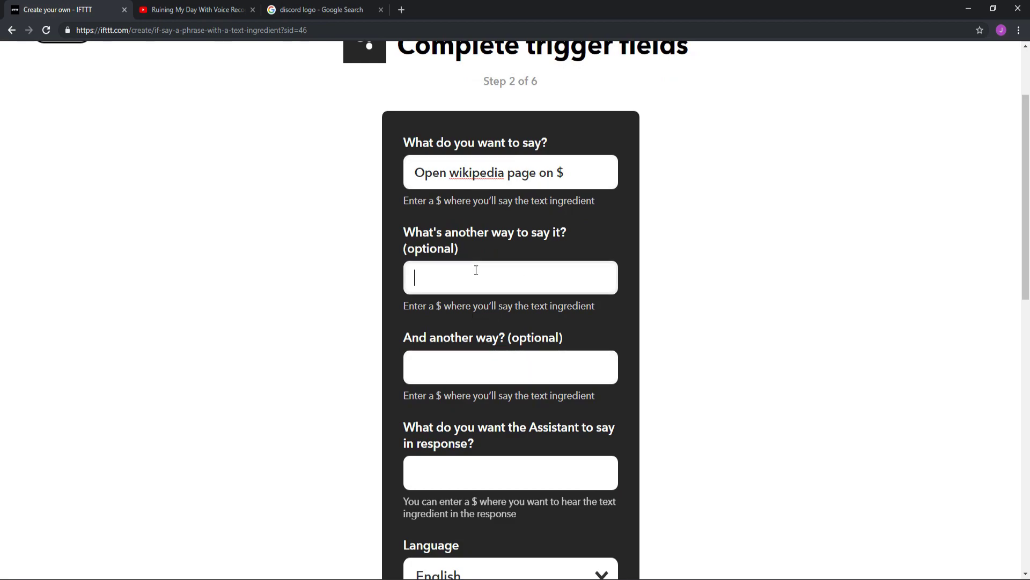
right_click(493, 172)
click(523, 186)
- Set the Assistant's response to "Opening Wikipedia on $", with Wikipedia capitalised, and create the trigger
scroll(479, 328, down, 2)
click(499, 349)
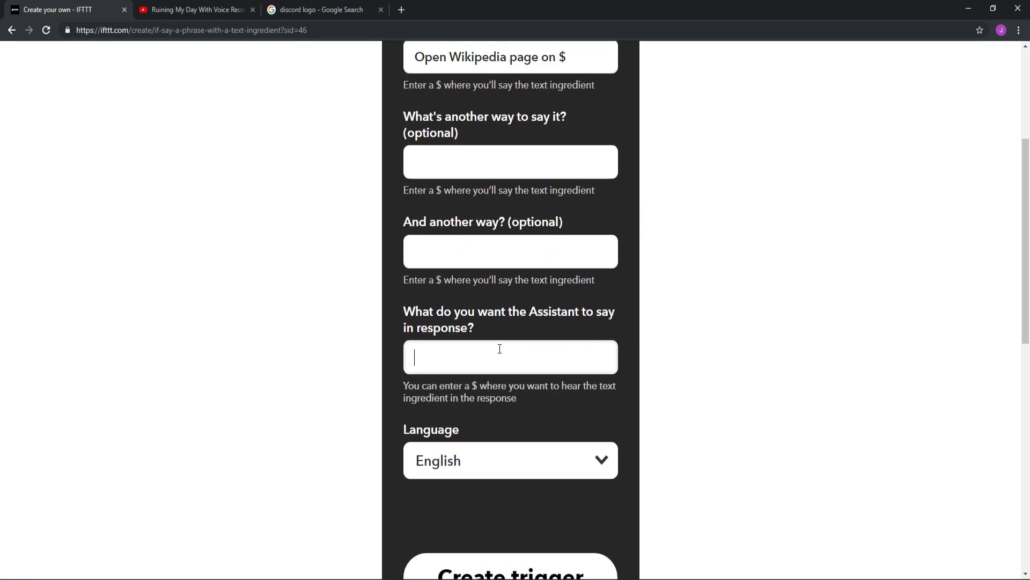
scroll(532, 336, down, 1)
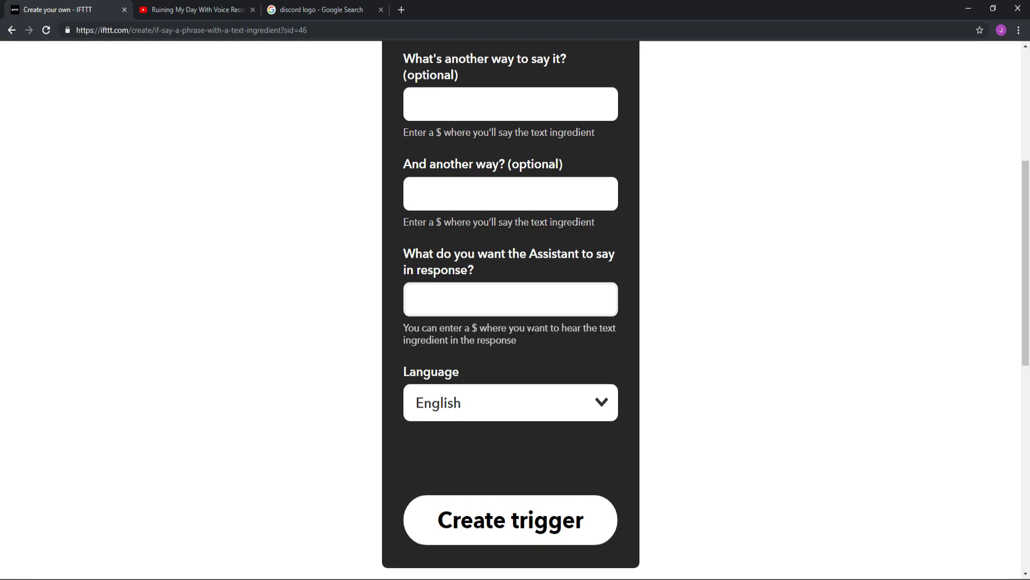
text(Opening wiki)
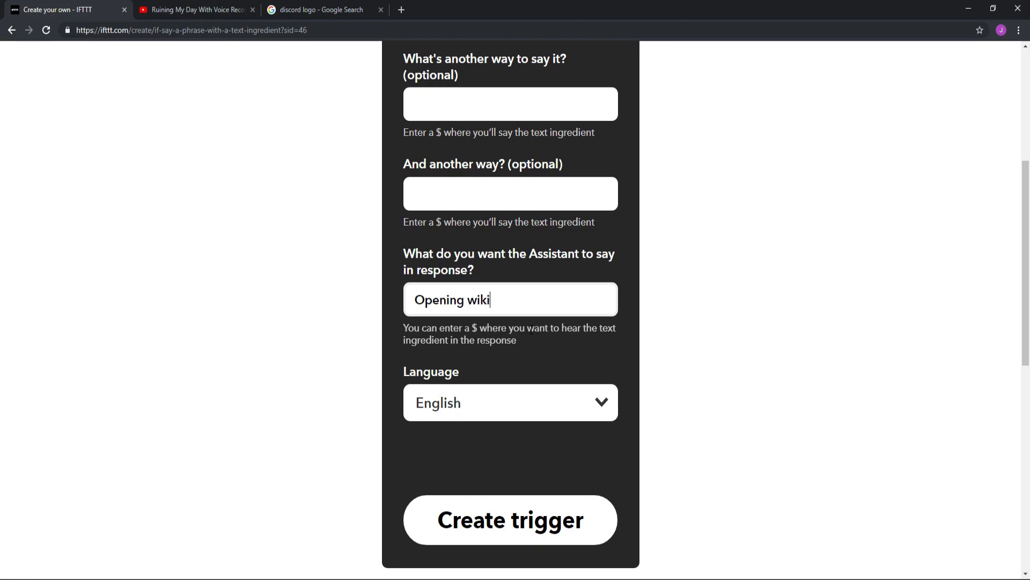
text(pedia on $)
right_click(502, 299)
click(531, 307)
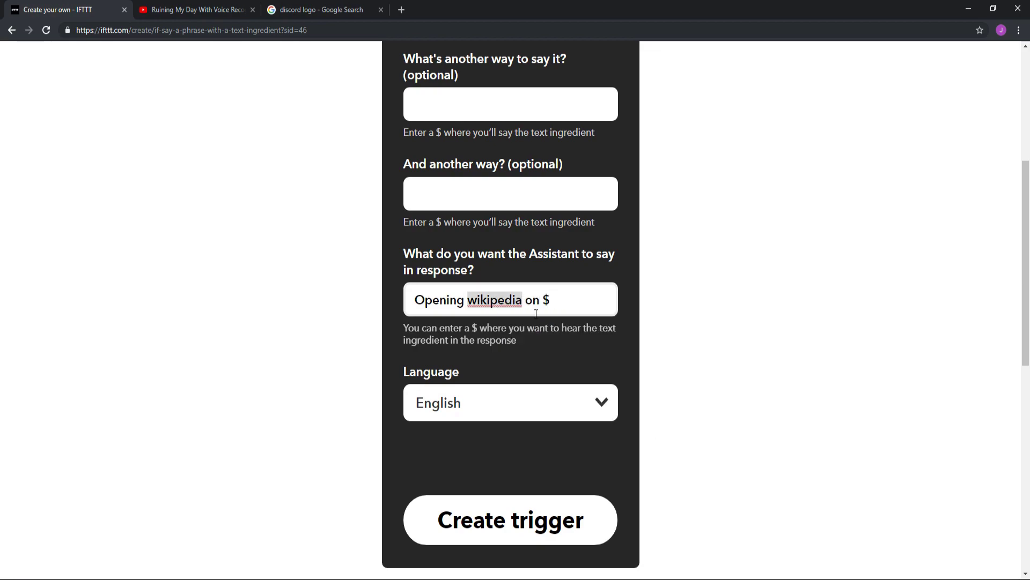
scroll(567, 283, up, 3)
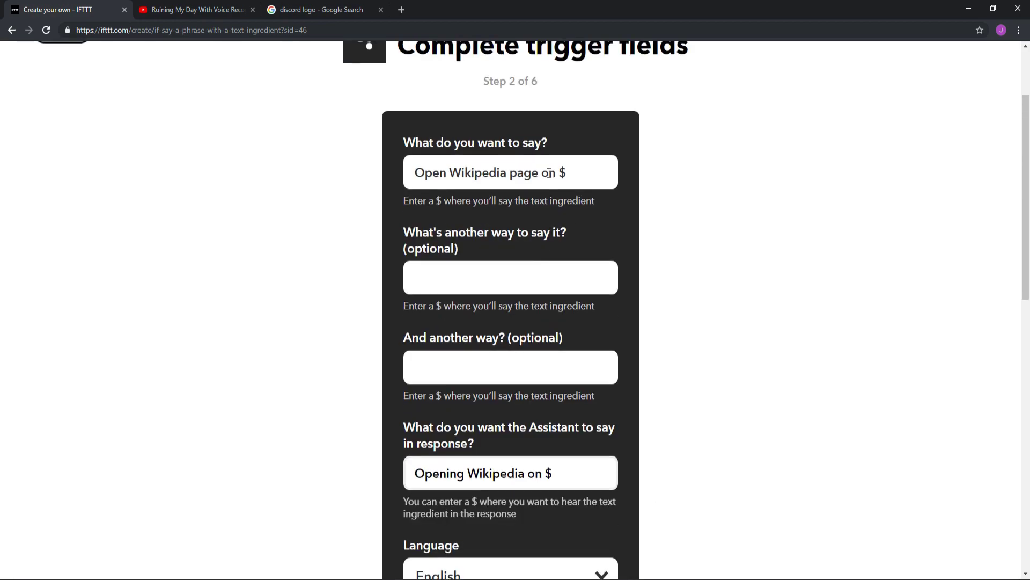
click(569, 171)
scroll(599, 354, down, 3)
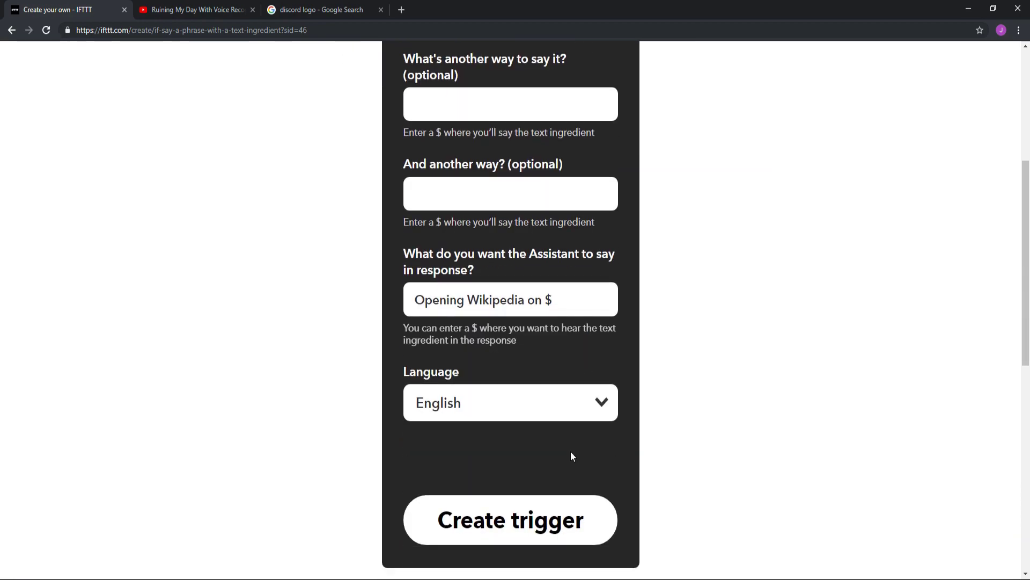
click(553, 503)
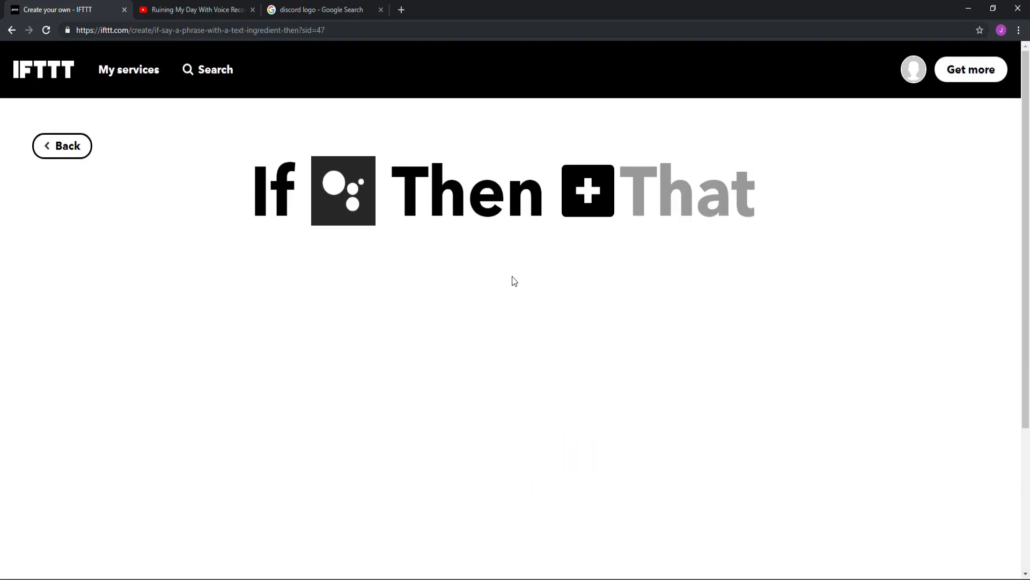
- Choose Webhooks as the action service with the "Make a web request" action
click(607, 211)
text(Web)
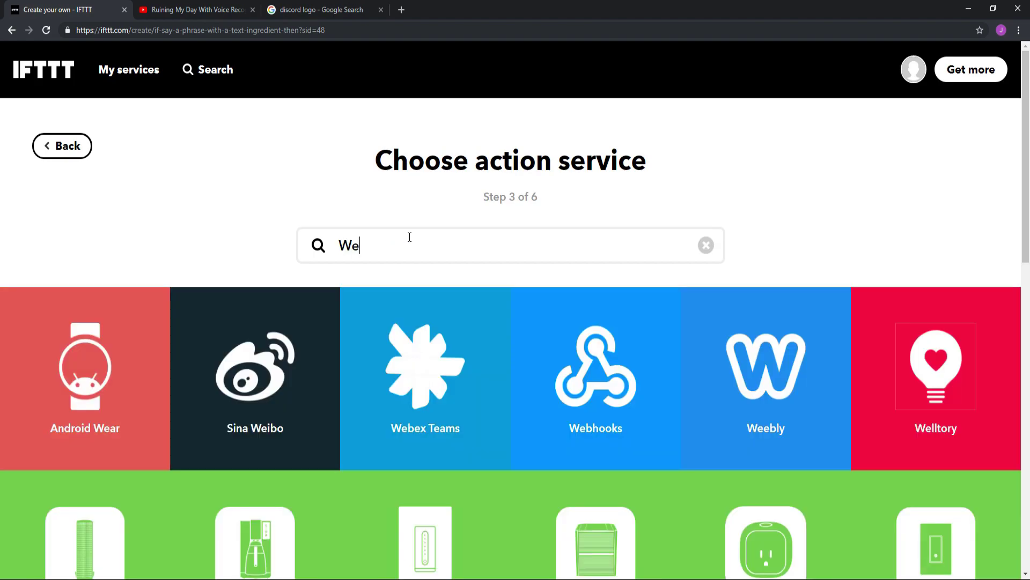
click(596, 379)
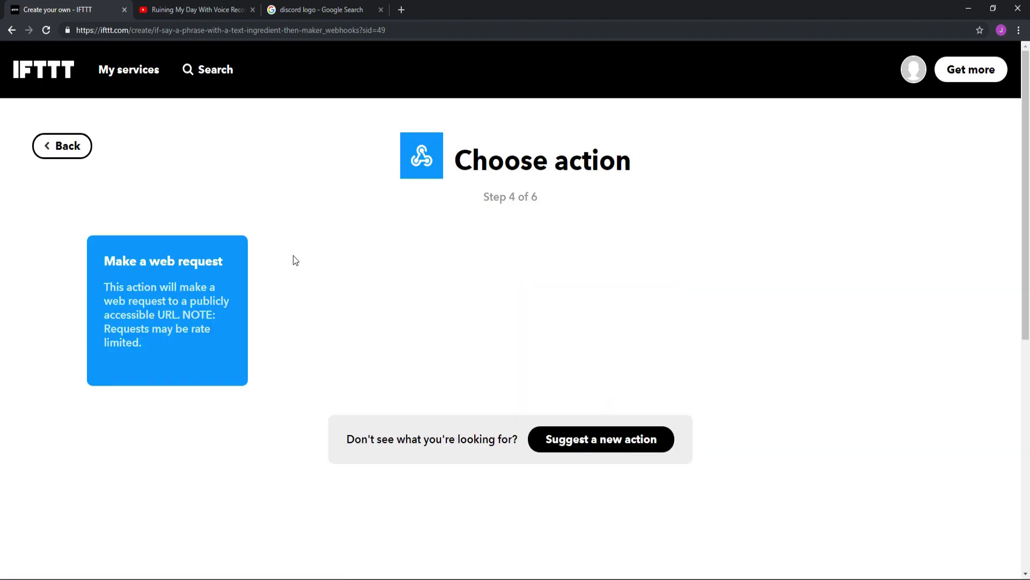
click(231, 269)
- Set the web request's method to POST and its content type to application/json
click(446, 287)
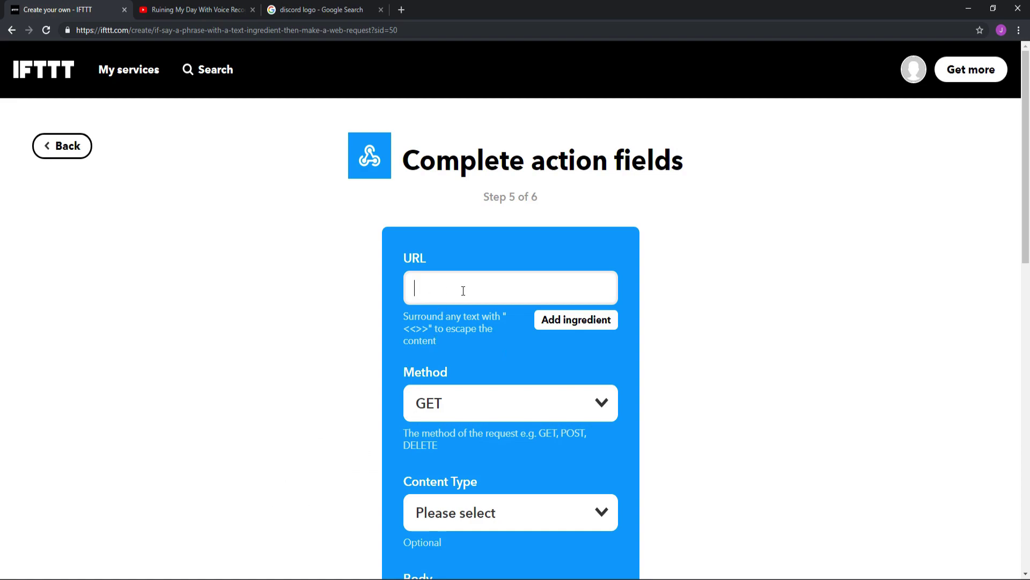
scroll(476, 361, down, 1)
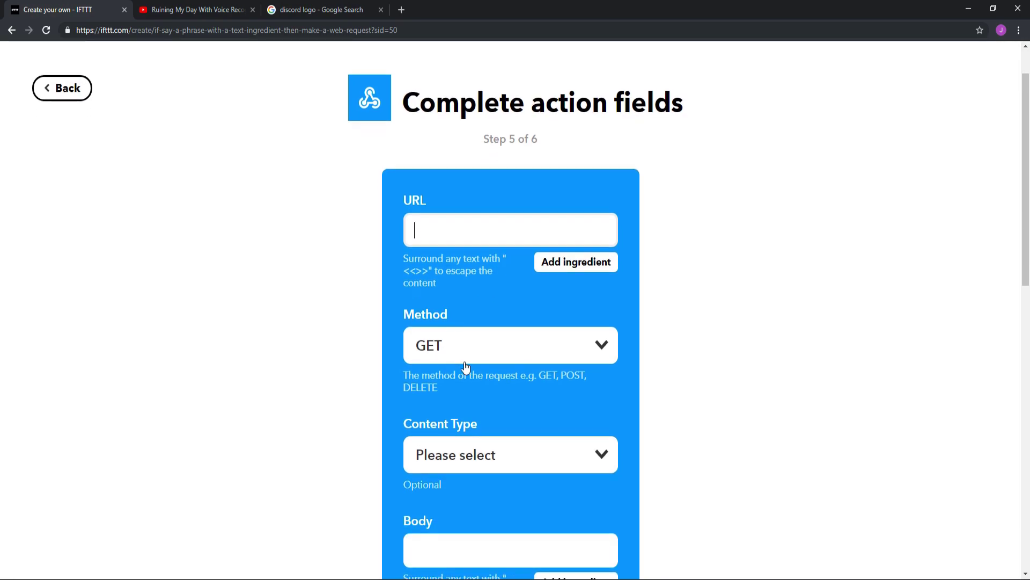
click(454, 350)
click(446, 391)
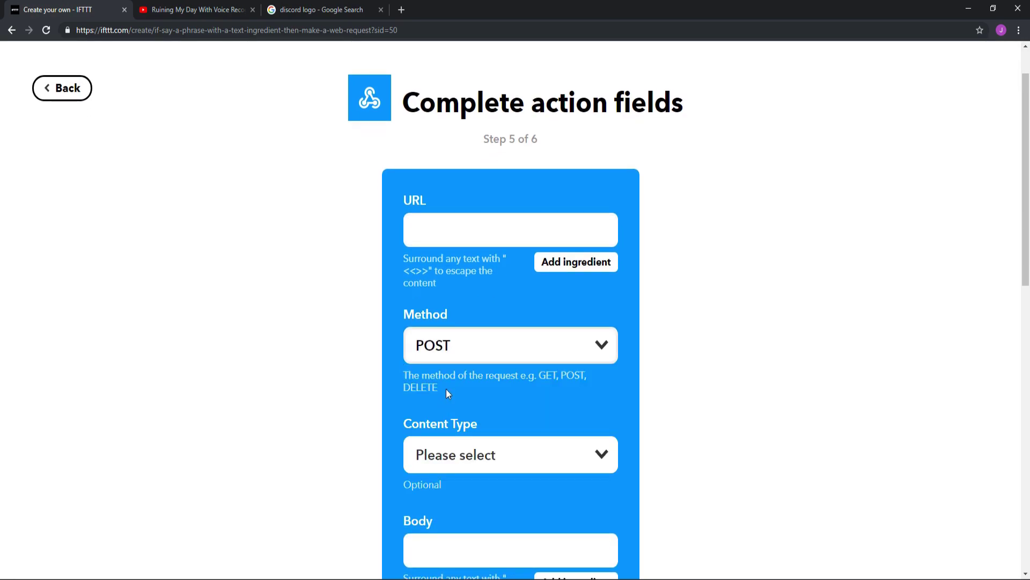
scroll(446, 391, down, 3)
click(494, 298)
click(484, 328)
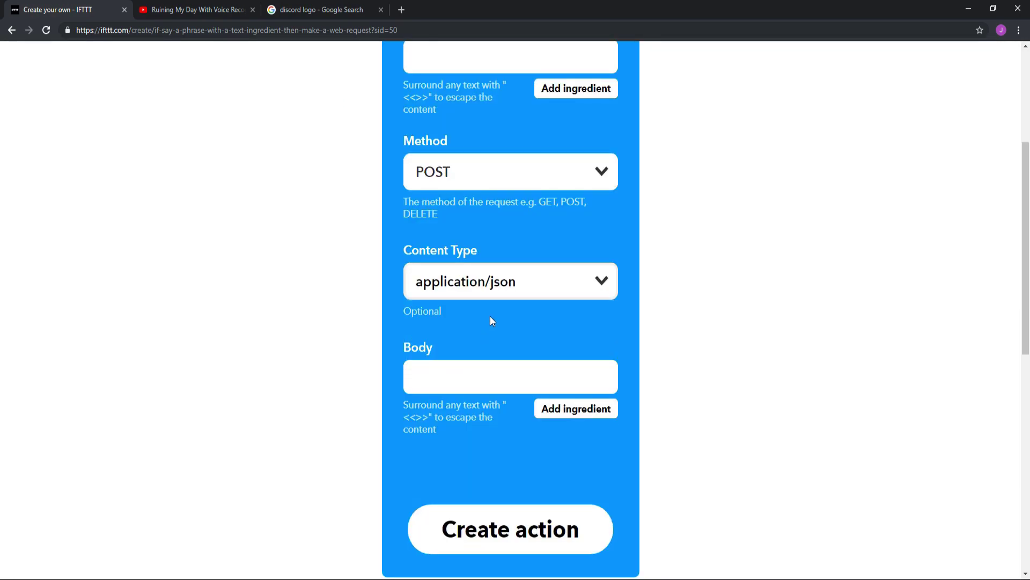
- Enter {"content":"WHAT YOU WANT"} as the body of the web request
click(461, 380)
text({")
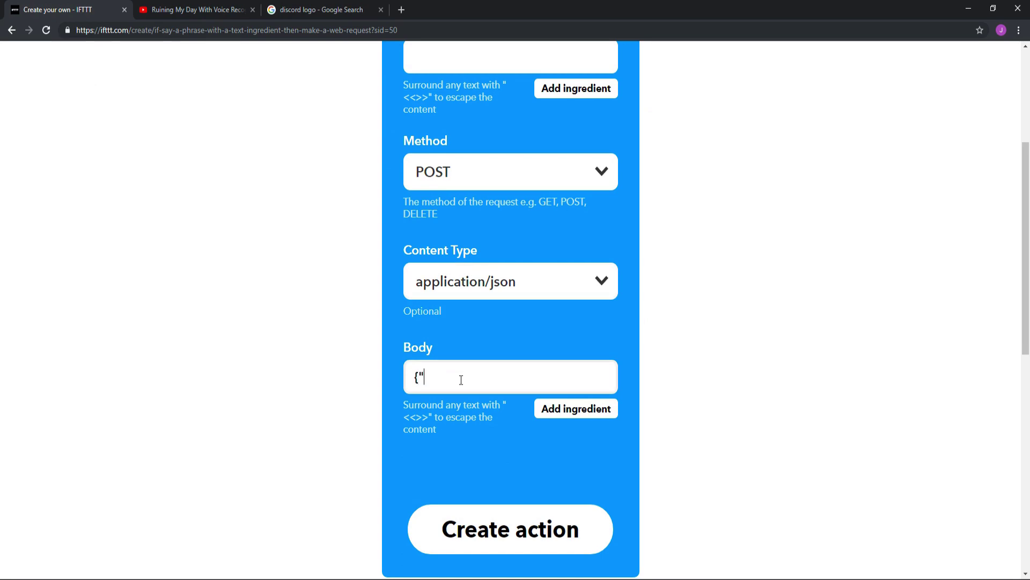
text(content":"WHAT YOU WANT"})
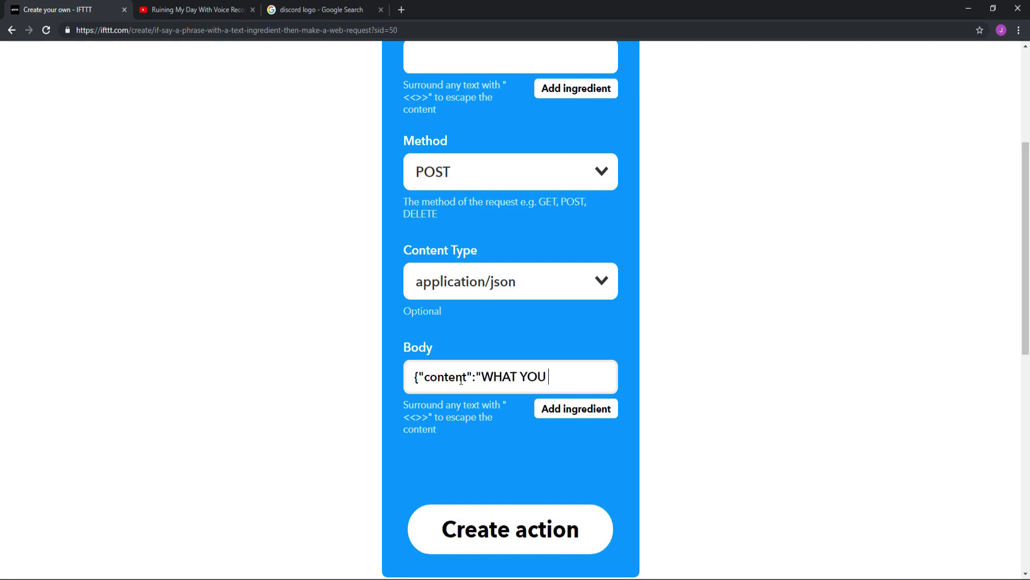
key(BackSpace)
text(})
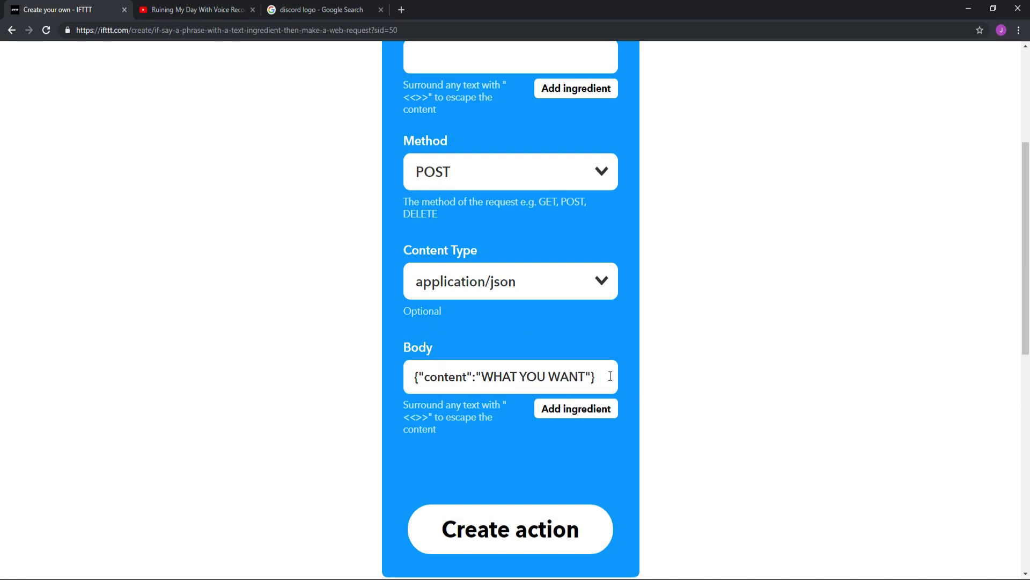
- Replace the WHAT YOU WANT placeholder in the body with 6, a space and the TextField ingredient
drag(480, 377, 589, 377)
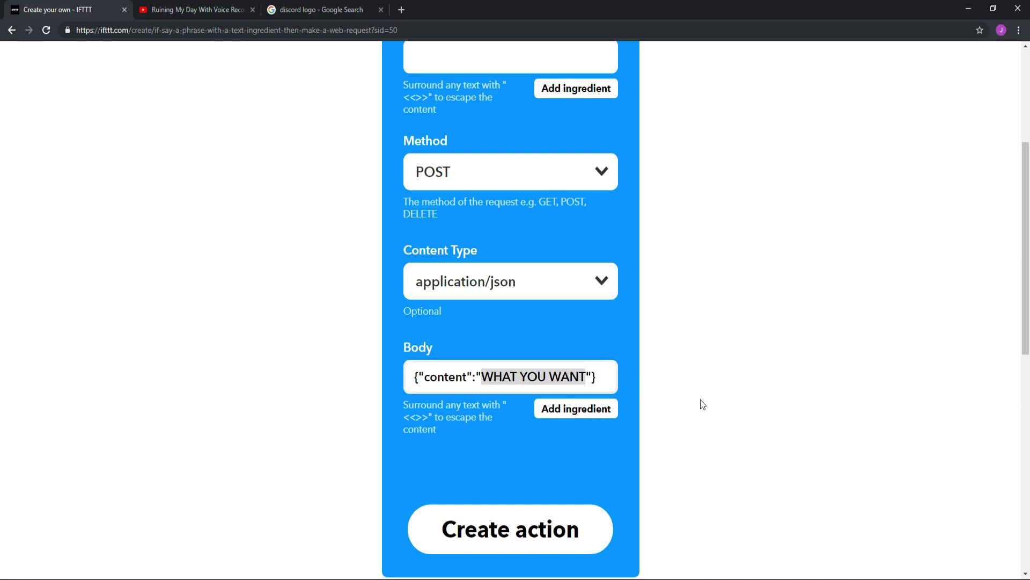
key(BackSpace)
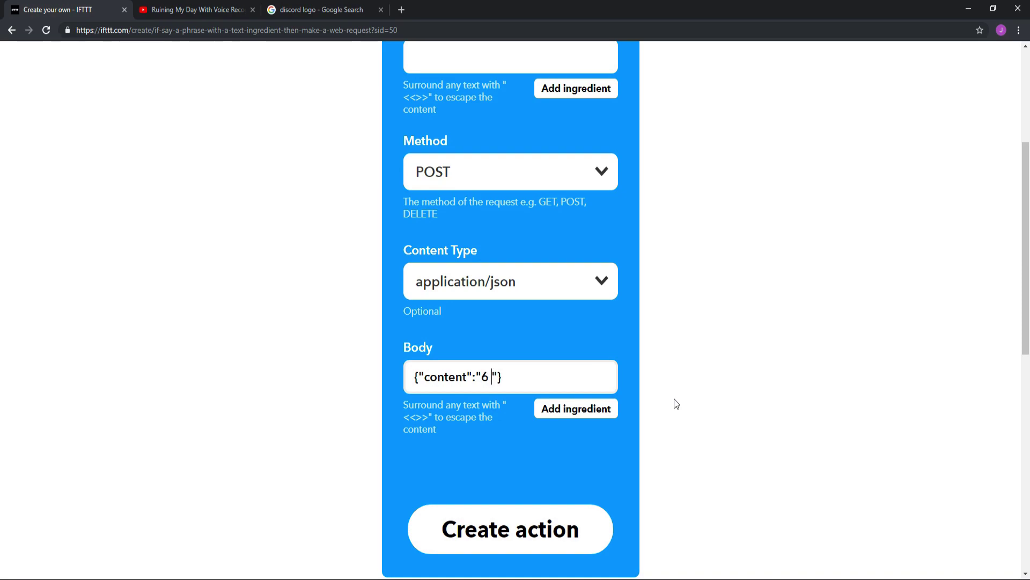
scroll(658, 384, up, 2)
scroll(659, 382, down, 1)
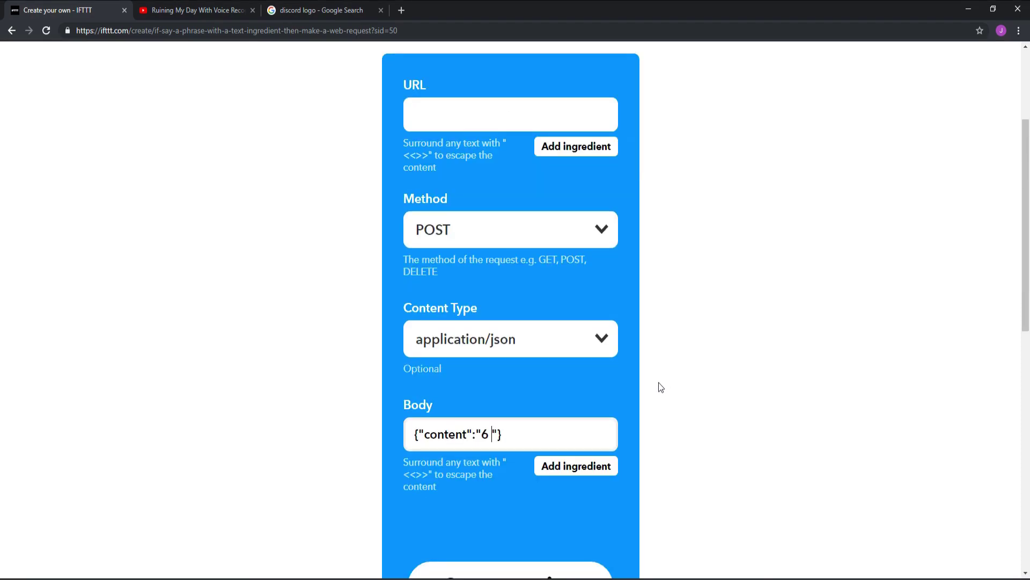
click(563, 465)
scroll(552, 413, down, 2)
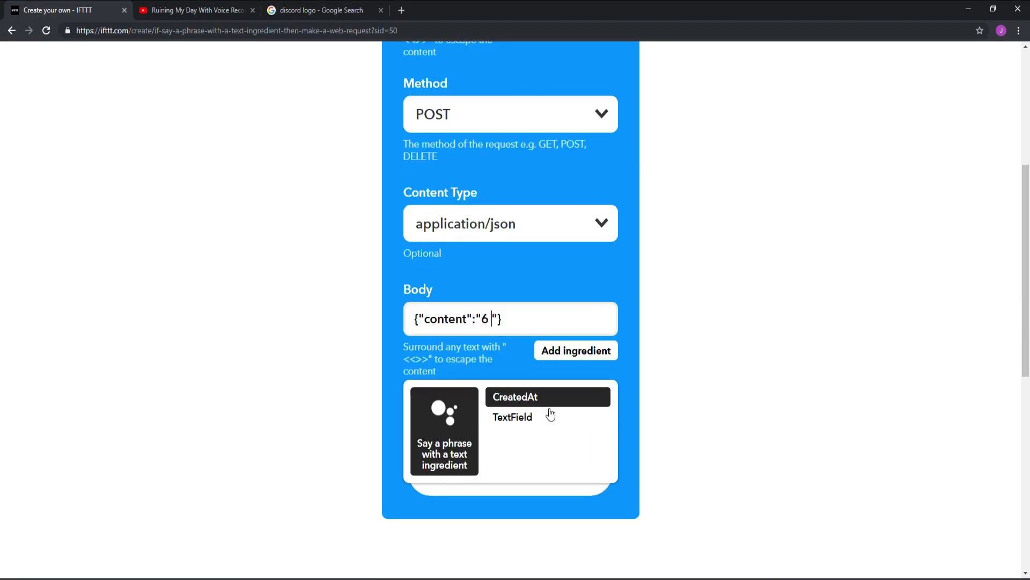
click(521, 420)
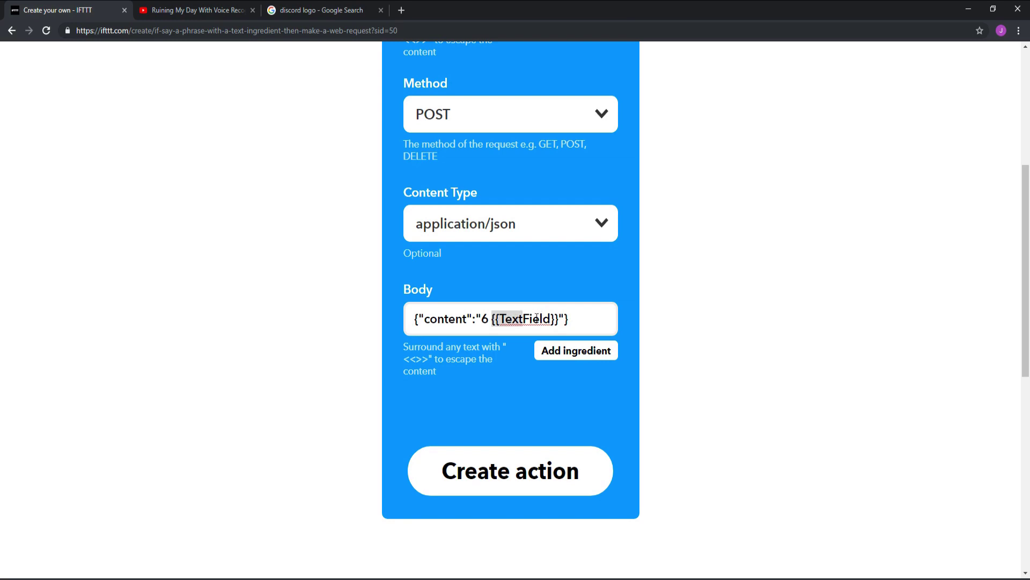
click(510, 381)
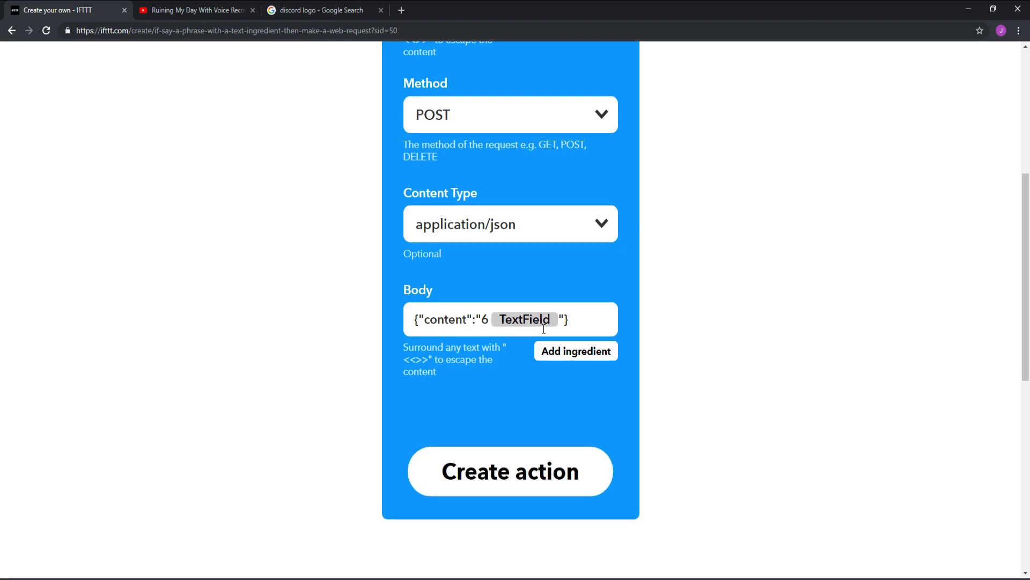
scroll(543, 329, up, 5)
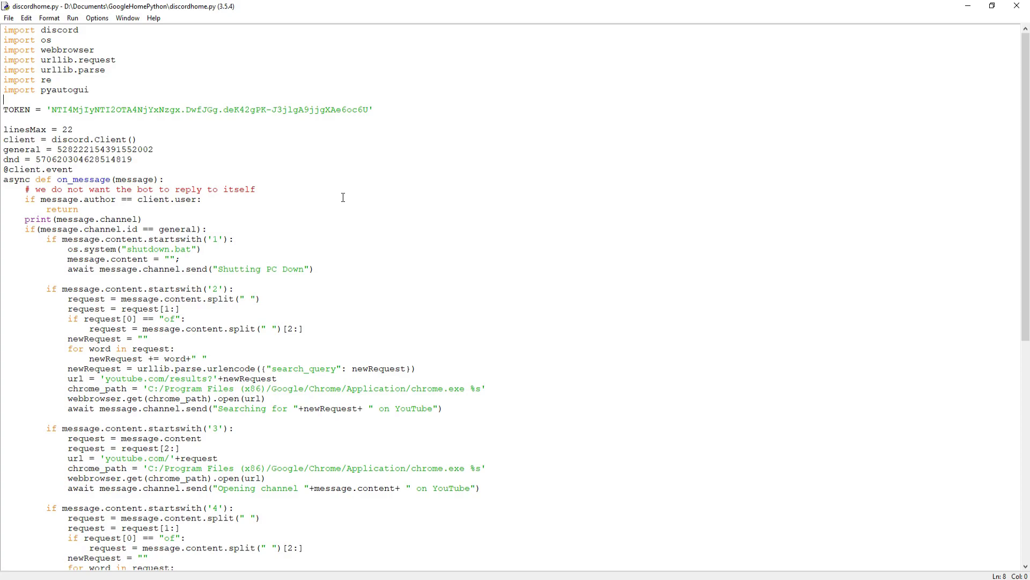
- Examine the message handlers for commands '1' to '6' in the discordhome.py script
scroll(232, 153, down, 1)
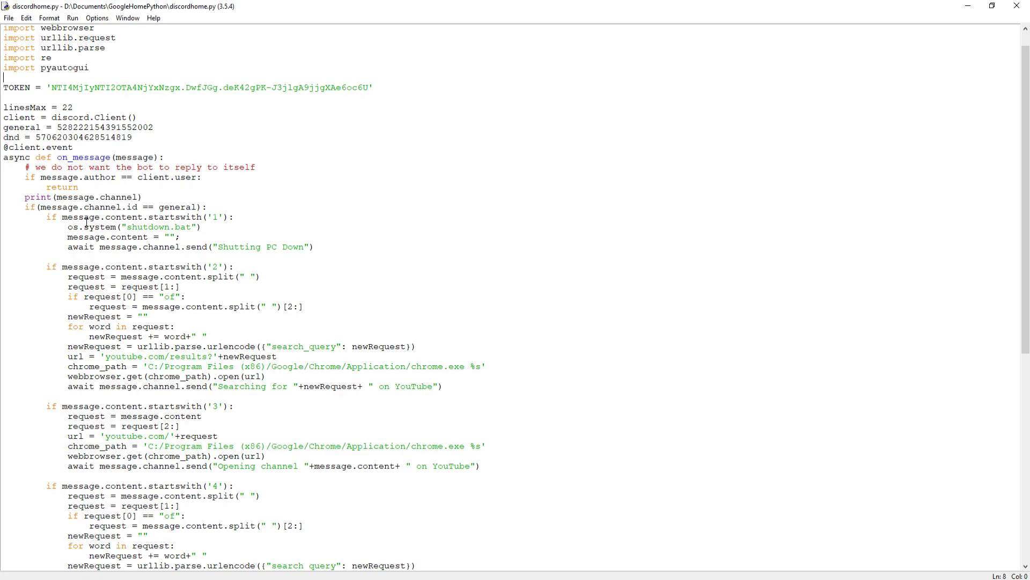
click(218, 267)
scroll(247, 315, up, 1)
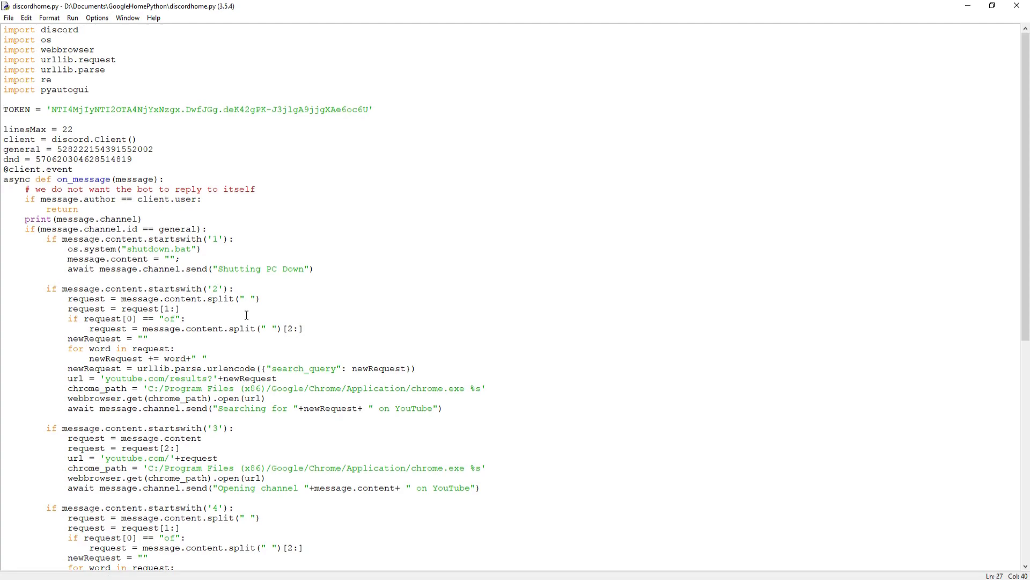
key(Up)
key(Up)
key(Up)
key(Up)
key(Up)
key(shift+Left)
scroll(240, 316, down, 8)
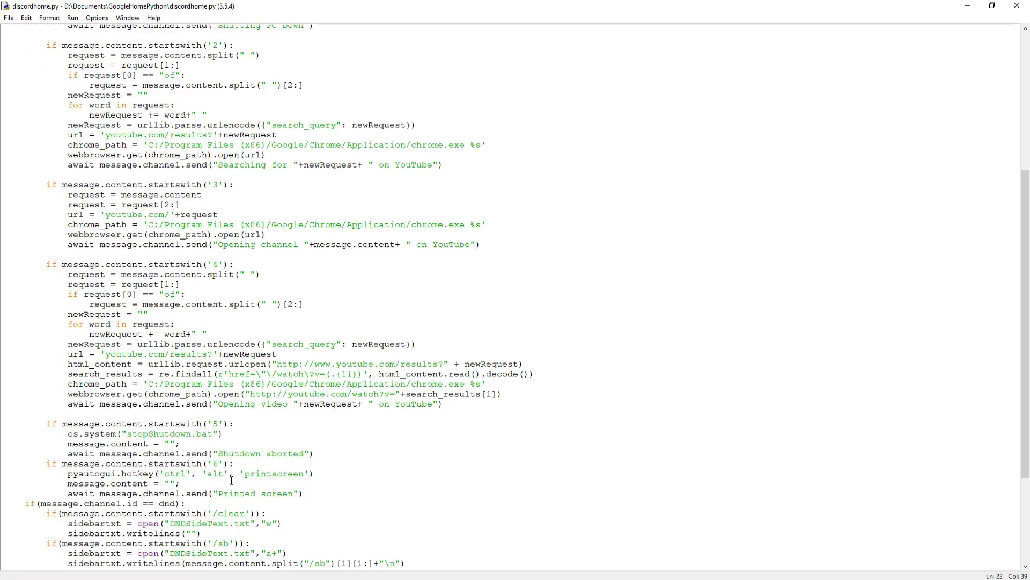
scroll(237, 363, down, 2)
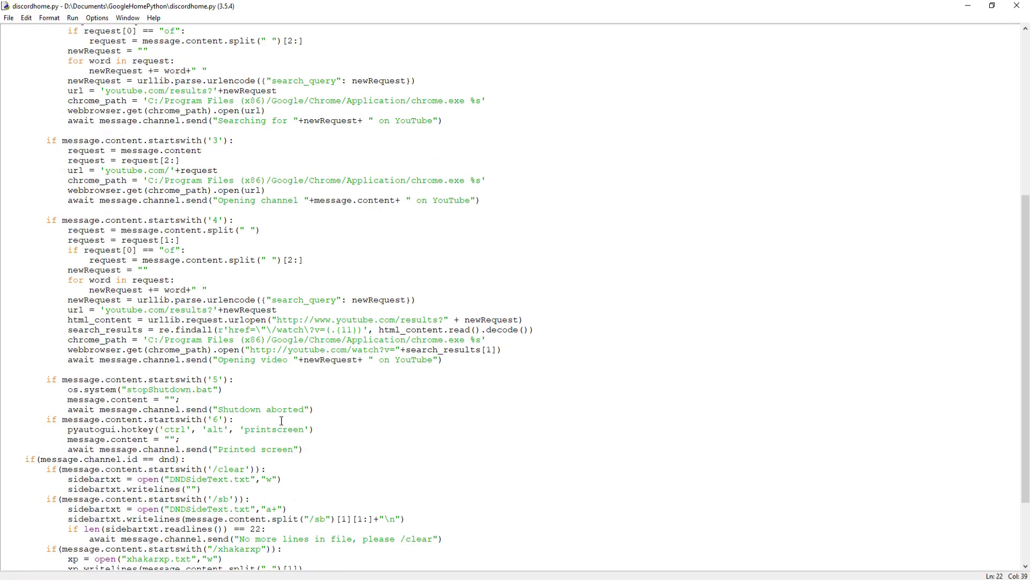
scroll(251, 428, up, 9)
scroll(252, 407, down, 9)
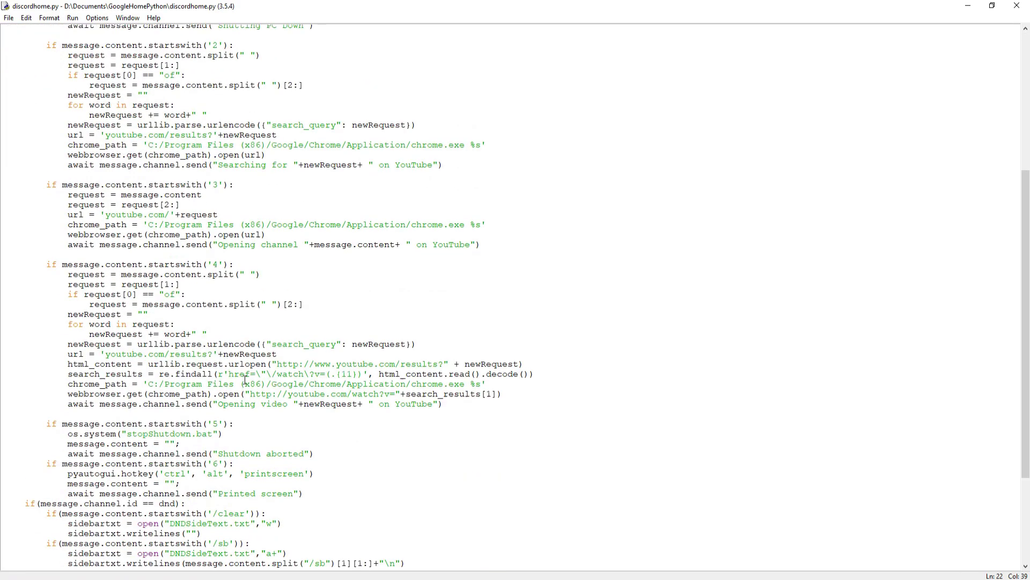
- Review the message handlers for the general and dnd channels in the discordhome.py script
scroll(244, 380, down, 4)
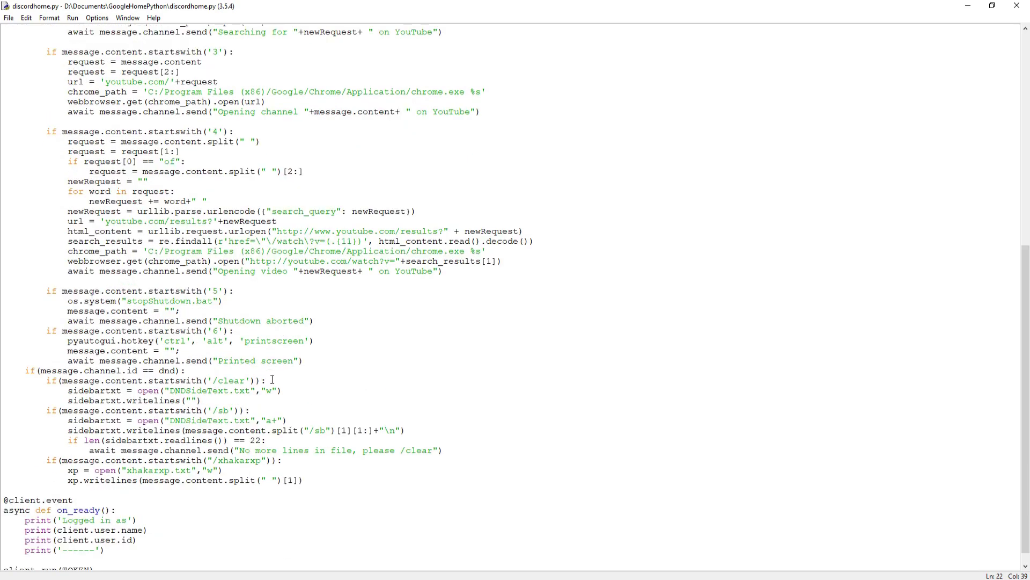
scroll(278, 377, up, 3)
scroll(280, 378, up, 7)
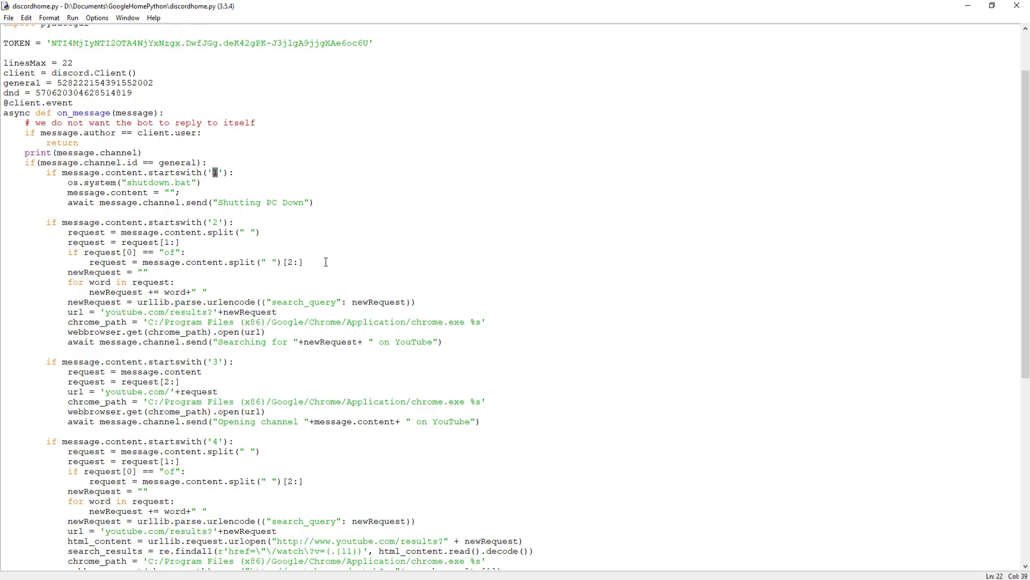
click(325, 263)
scroll(220, 315, down, 8)
scroll(227, 304, up, 4)
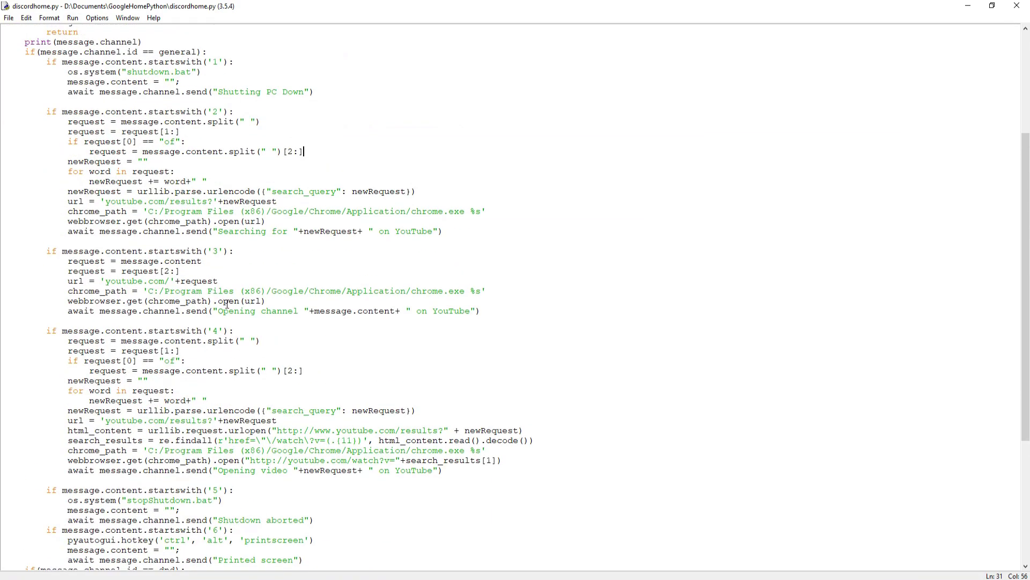
- Examine the os.system call to shutdown.bat in the handler for command '1'
scroll(227, 304, up, 3)
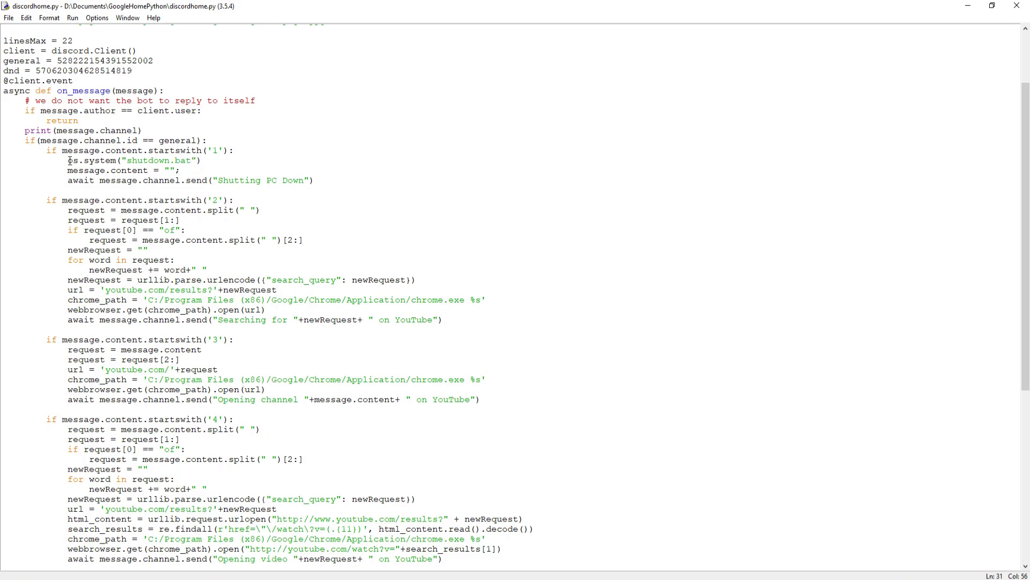
drag(68, 160, 203, 161)
click(239, 159)
click(300, 203)
scroll(236, 207, down, 1)
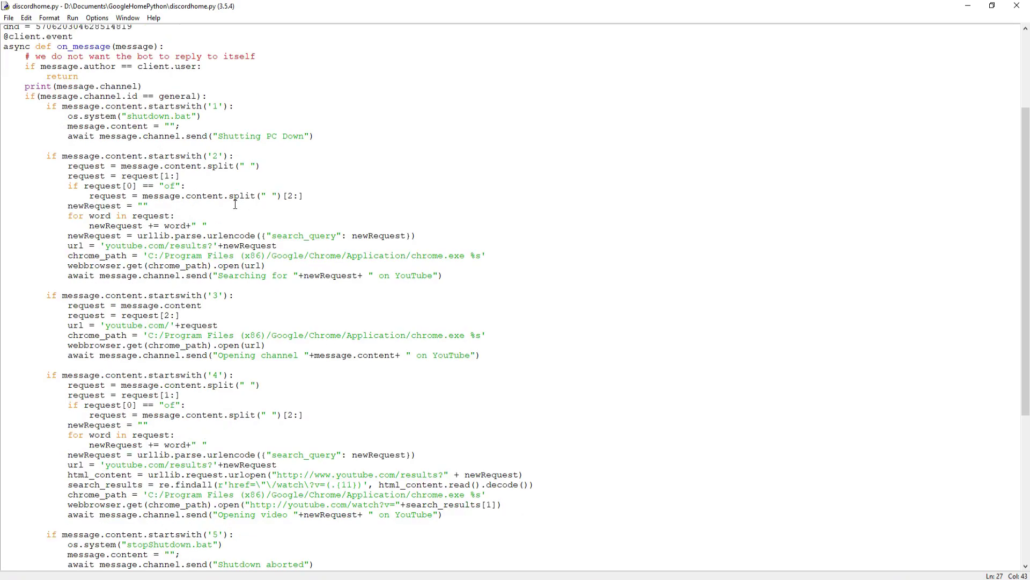
- Examine how the command '4' handler encodes the search query, builds the YouTube results URL and opens the video in Chrome
scroll(164, 175, down, 3)
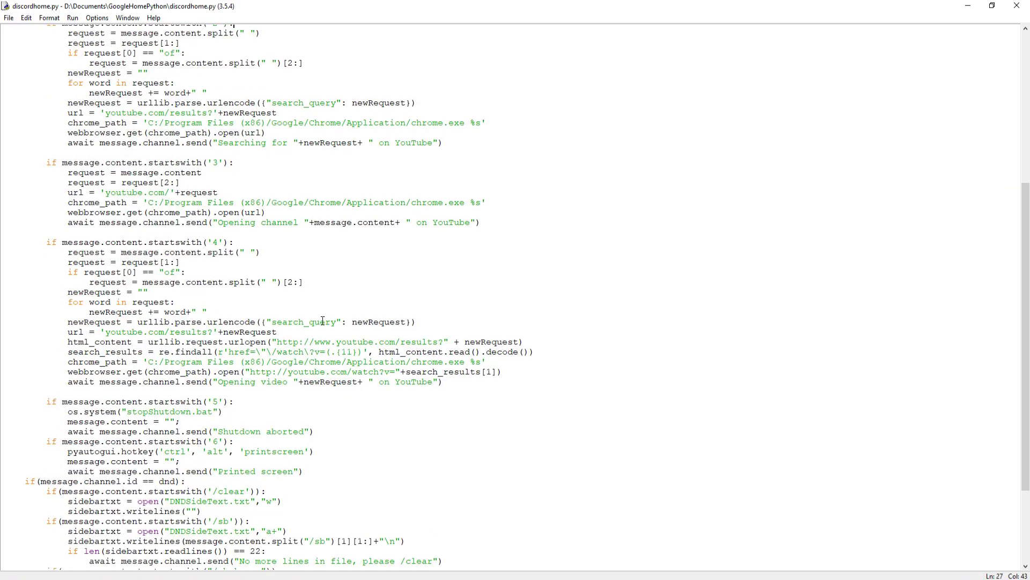
drag(207, 322, 440, 324)
click(266, 324)
drag(170, 332, 213, 332)
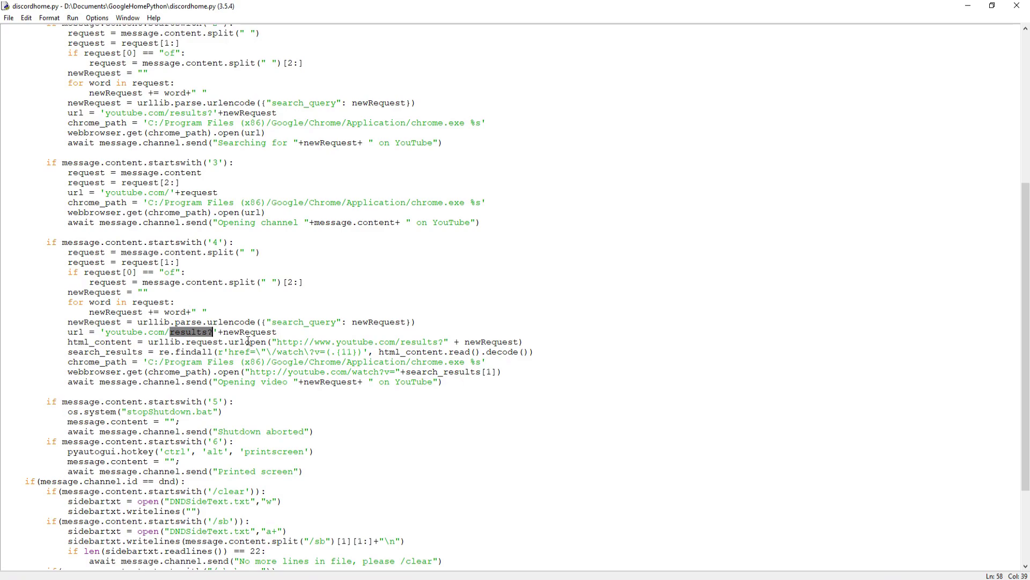
drag(256, 362, 374, 362)
click(320, 371)
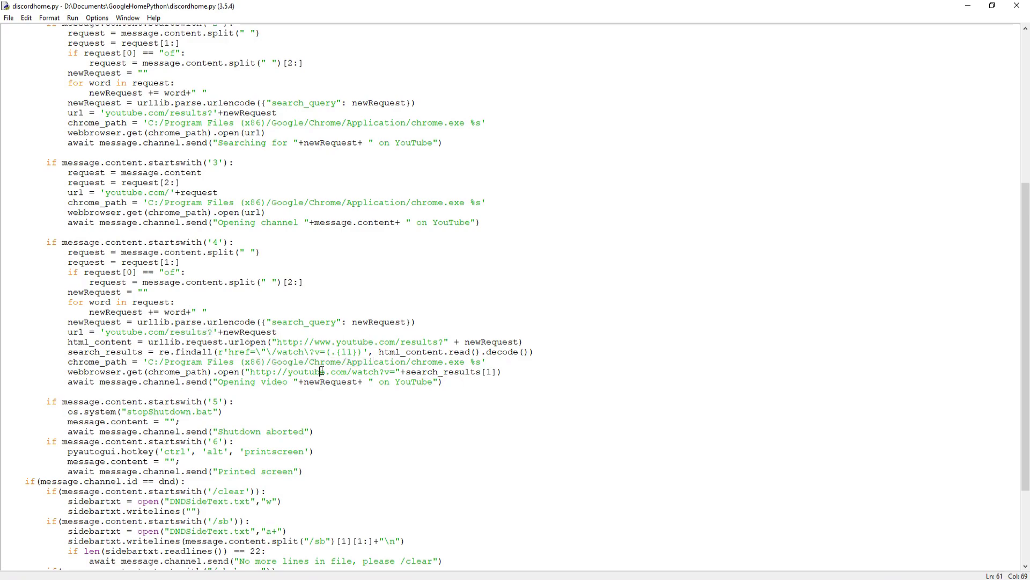
scroll(315, 311, up, 3)
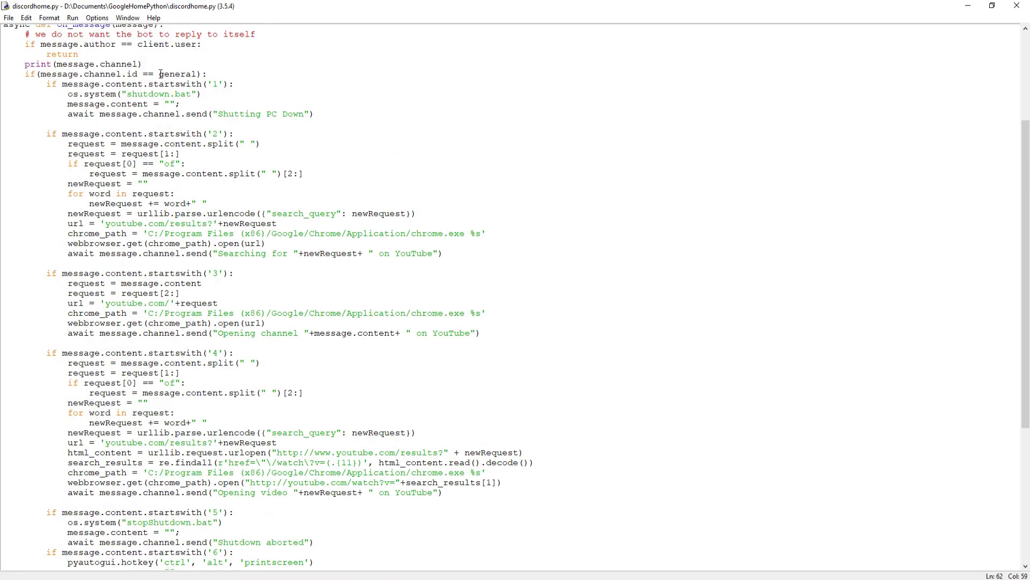
scroll(202, 98, down, 3)
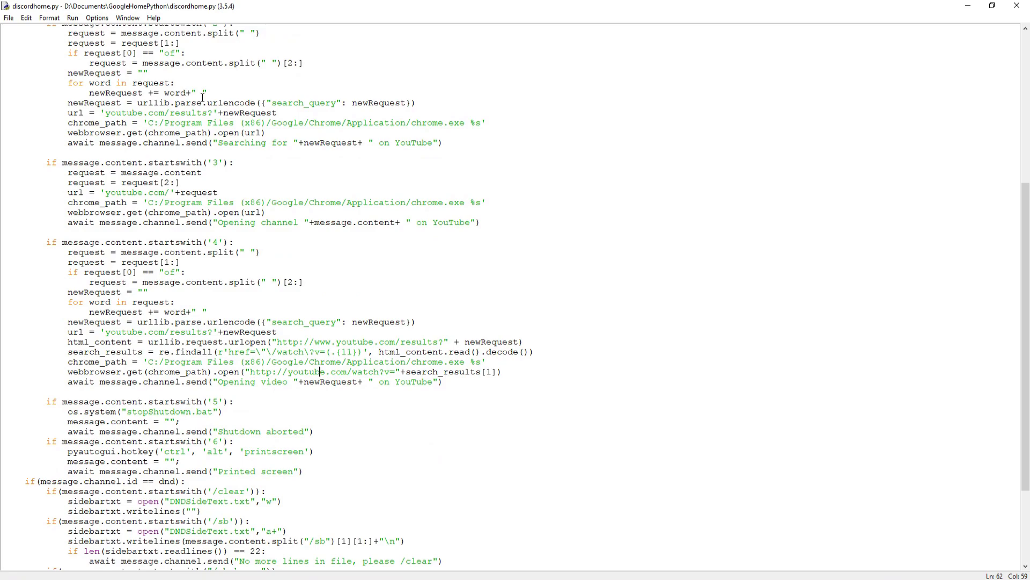